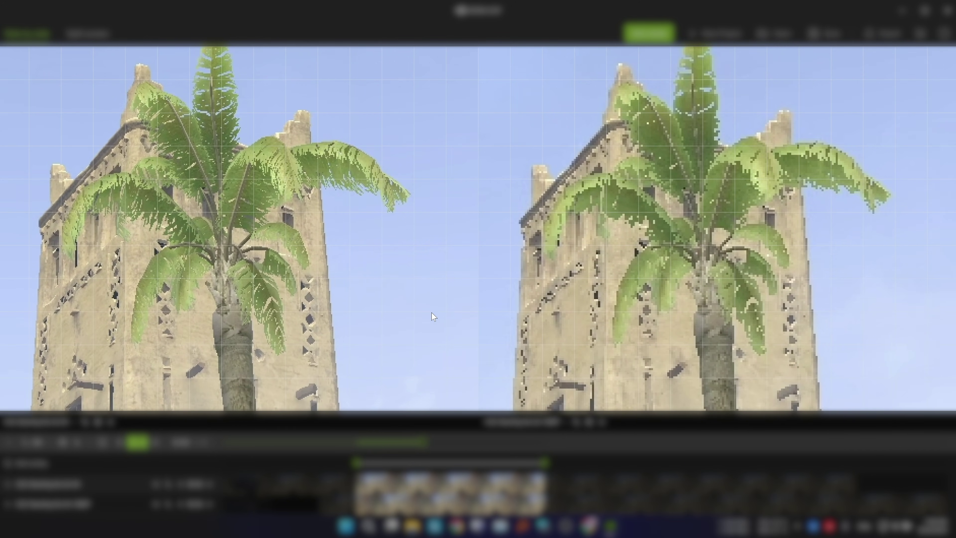
- Show the 4K and 1080P footage split-screen, sweep the divider across the palm tree, then zoom out
{"action": "left_click", "coordinate": [87, 34]}
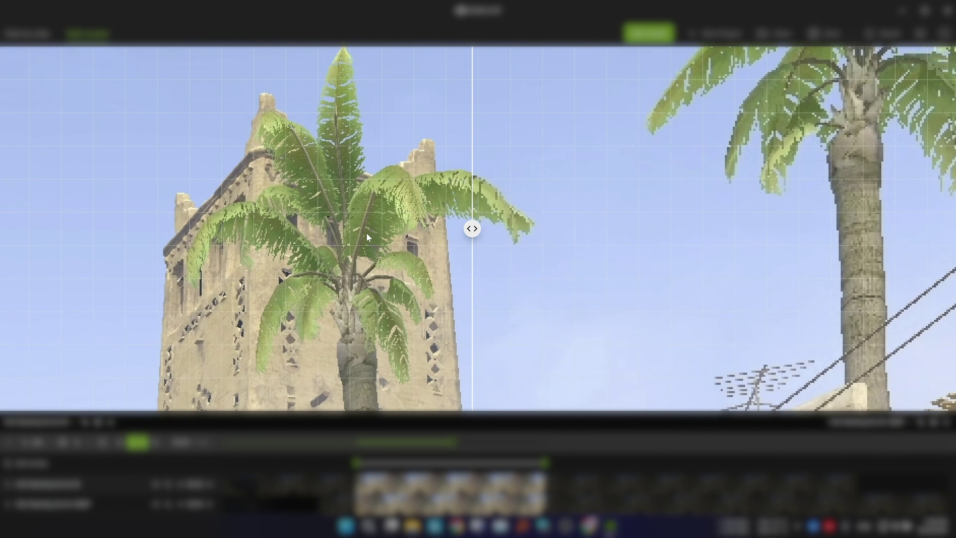
{"action": "left_click_drag", "start_coordinate": [473, 228], "coordinate": [467, 264]}
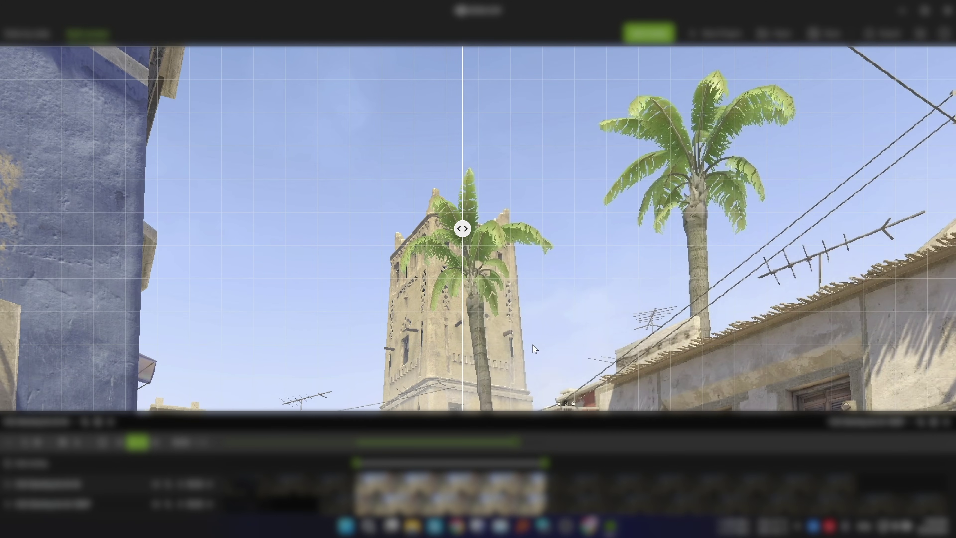
{"action": "scroll", "coordinate": [538, 354], "scroll_direction": "down", "scroll_amount": 5}
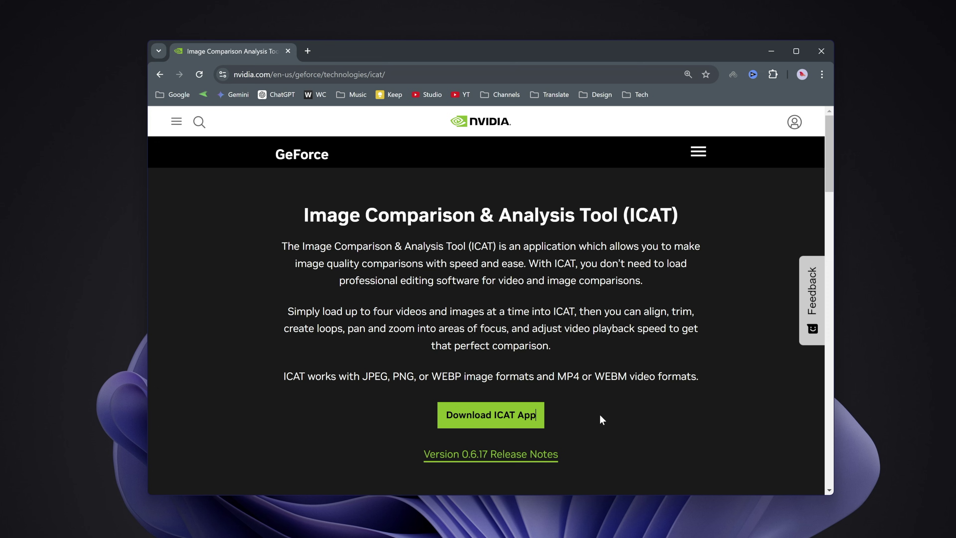
- Download the ICAT 0.6.17 installer using the green Download ICAT App button
{"action": "left_click", "coordinate": [498, 415]}
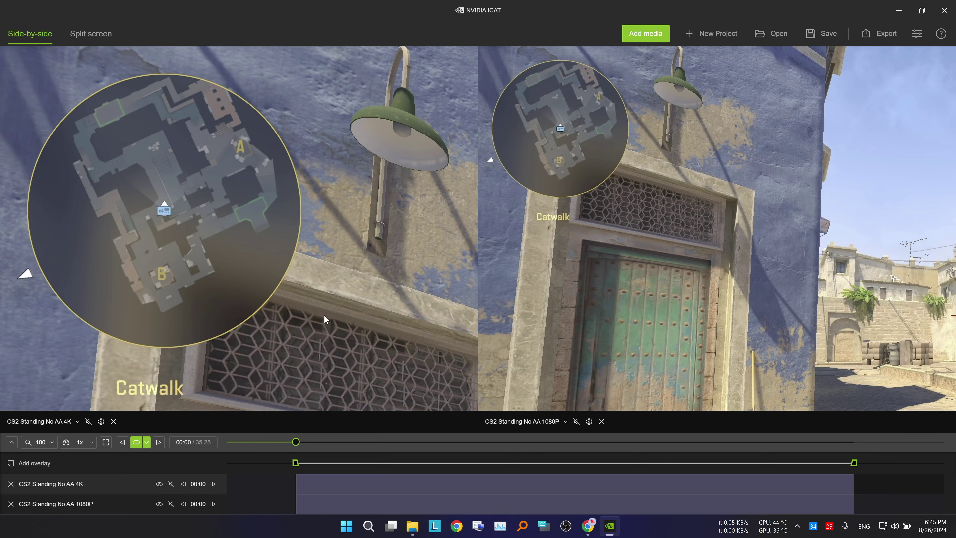
- Zoom the viewer out from 100 to about 26 so both full CS2 frames show
{"action": "scroll", "coordinate": [324, 314], "scroll_direction": "down", "scroll_amount": 6}
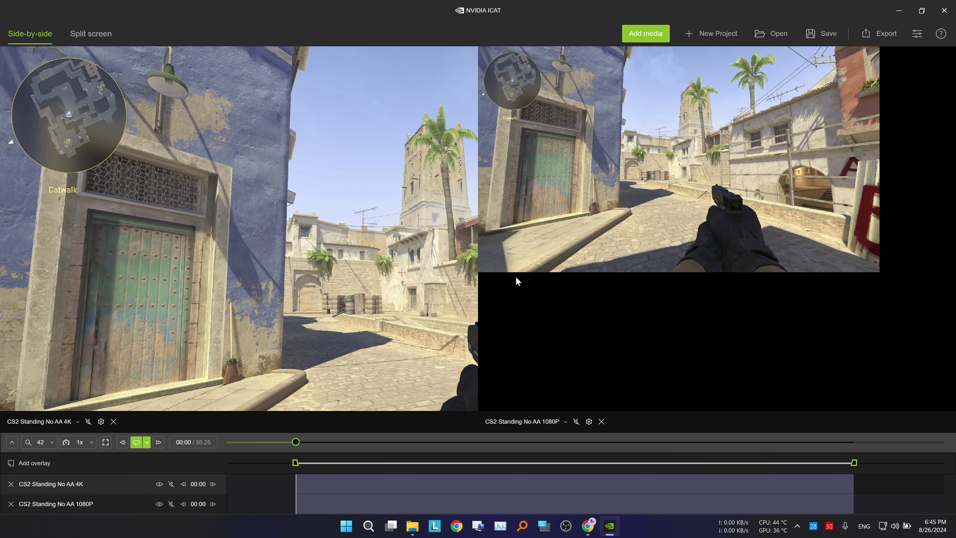
{"action": "scroll", "coordinate": [517, 281], "scroll_direction": "down", "scroll_amount": 1}
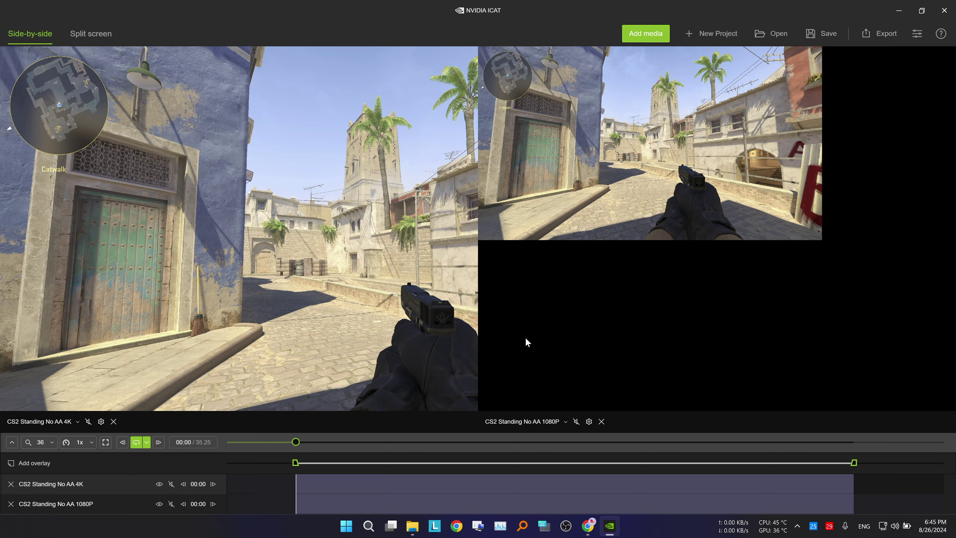
{"action": "scroll", "coordinate": [523, 174], "scroll_direction": "up", "scroll_amount": 4}
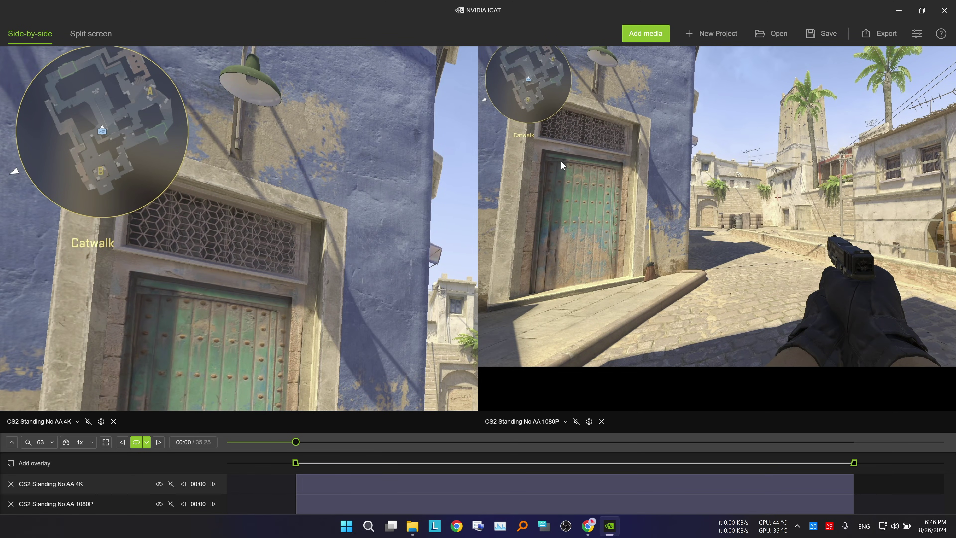
{"action": "scroll", "coordinate": [561, 160], "scroll_direction": "down", "scroll_amount": 5}
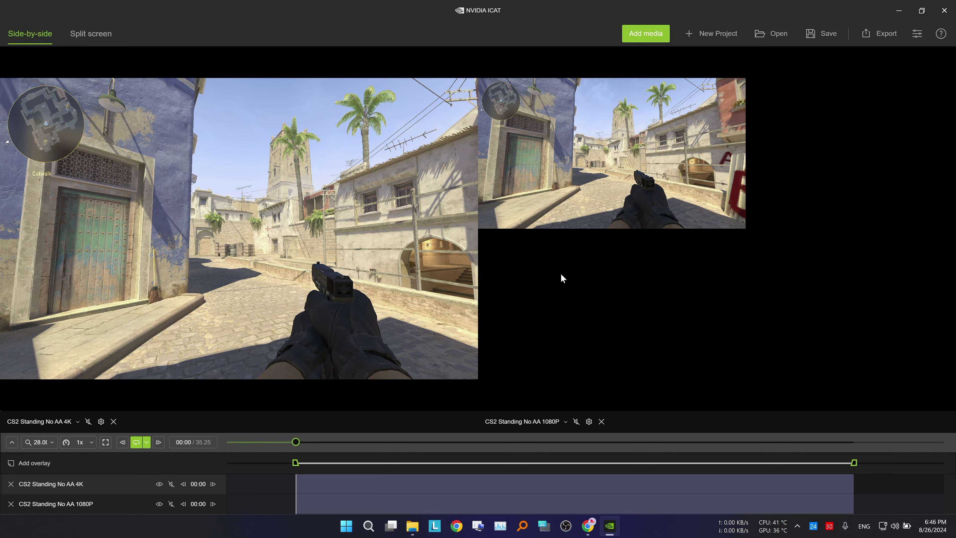
{"action": "scroll", "coordinate": [561, 278], "scroll_direction": "down", "scroll_amount": 1}
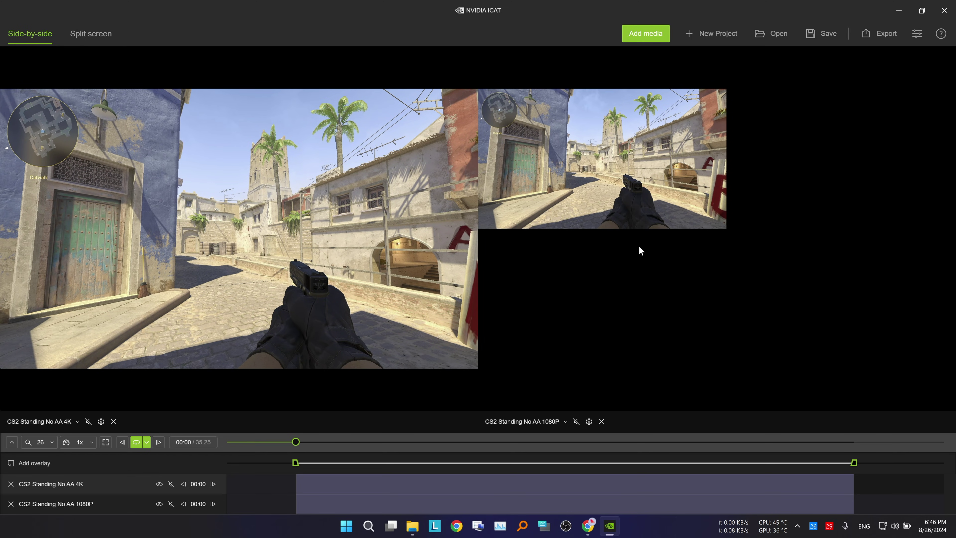
- Set the 1080P clip's Scale % to 200 in its track settings
{"action": "left_click", "coordinate": [588, 422]}
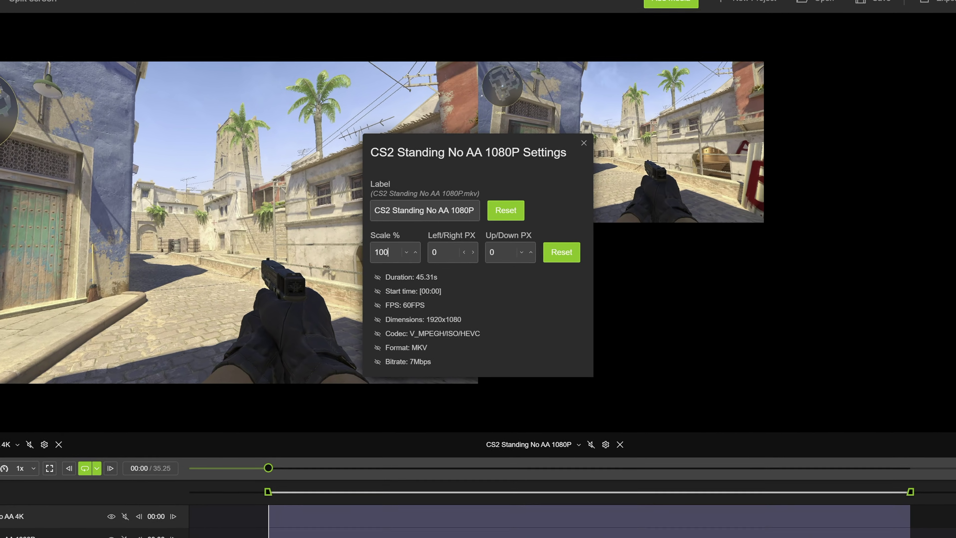
{"action": "key", "text": "Tab"}
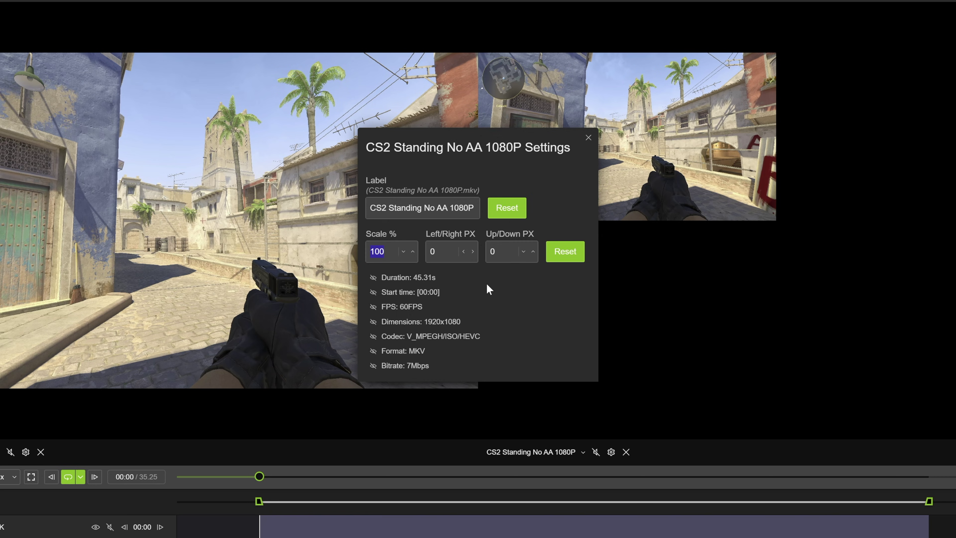
{"action": "type", "text": "200"}
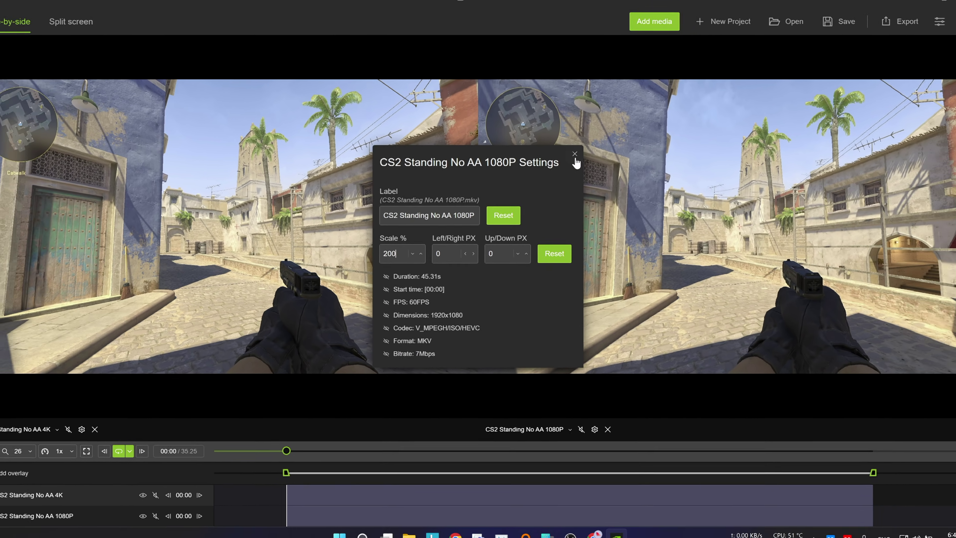
- Close the clip settings, view the clips split-screen in fullscreen, and sweep the divider across the palm tree
{"action": "left_click", "coordinate": [575, 155]}
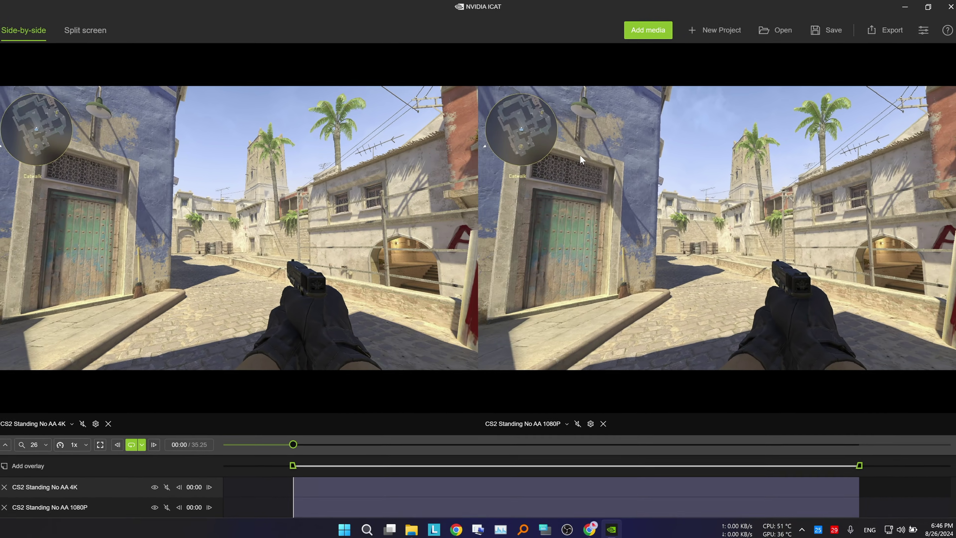
{"action": "scroll", "coordinate": [562, 130], "scroll_direction": "up", "scroll_amount": 5}
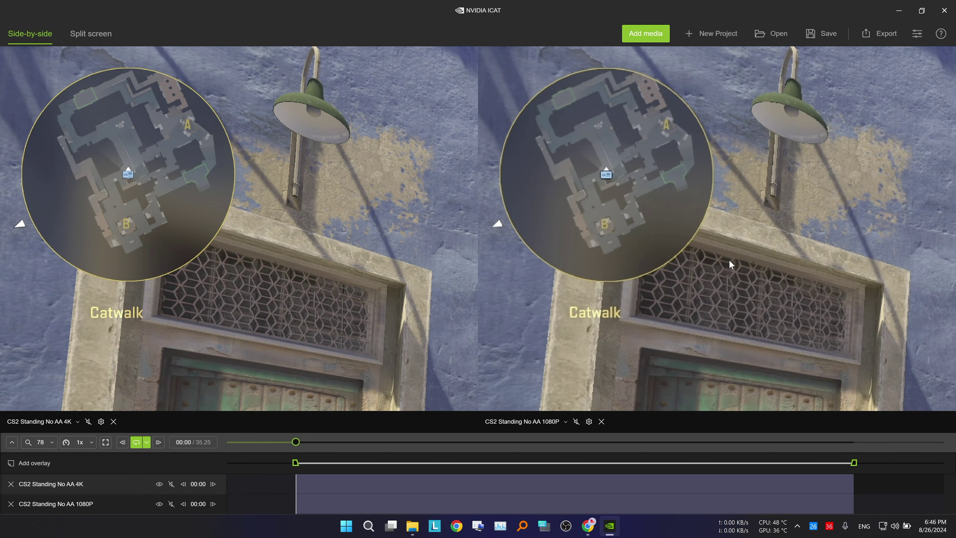
{"action": "left_click", "coordinate": [105, 38]}
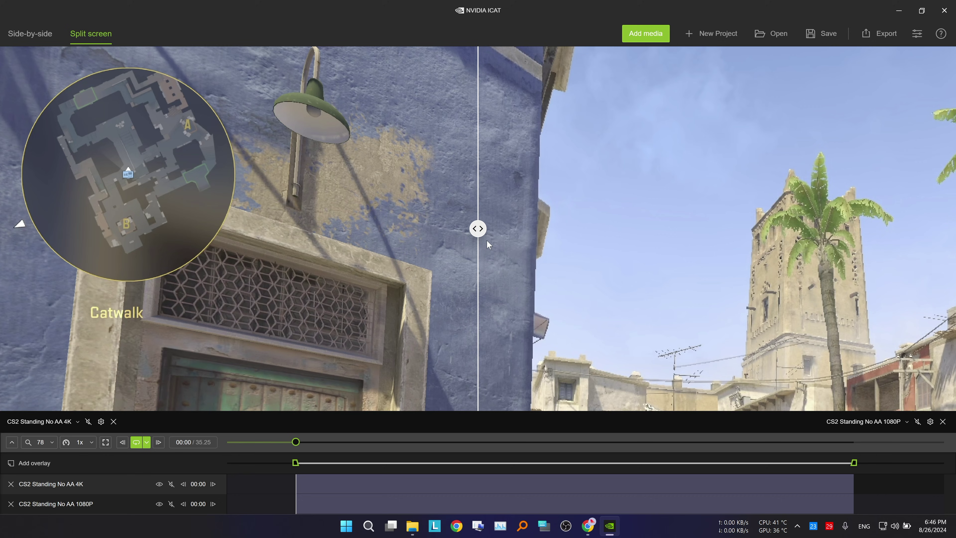
{"action": "key", "text": "f"}
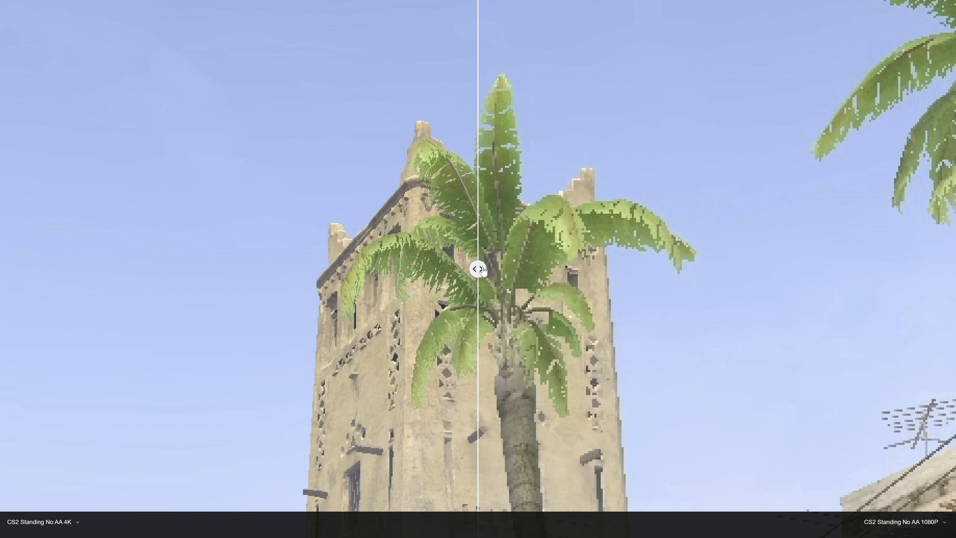
{"action": "left_click_drag", "start_coordinate": [478, 271], "coordinate": [494, 300]}
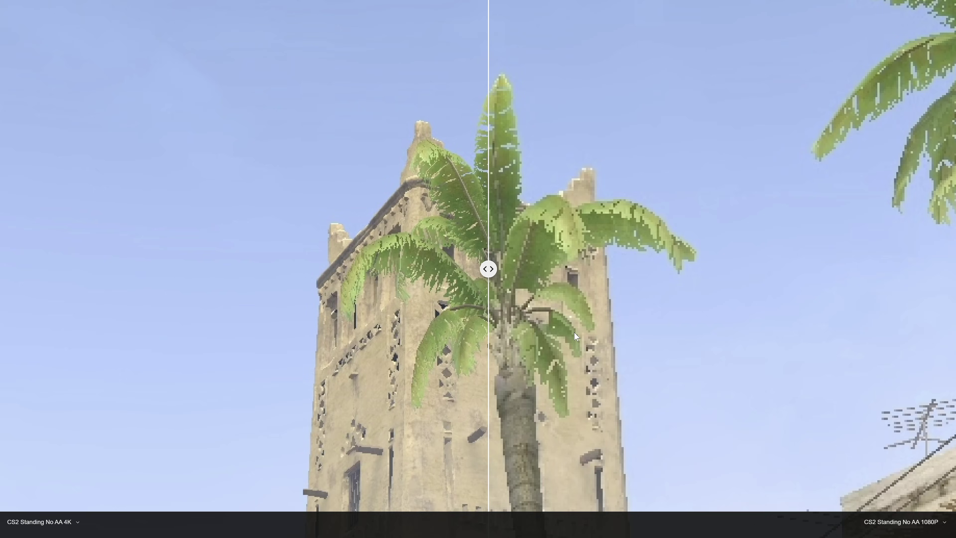
{"action": "key", "text": "f"}
{"action": "scroll", "coordinate": [574, 332], "scroll_direction": "down", "scroll_amount": 2}
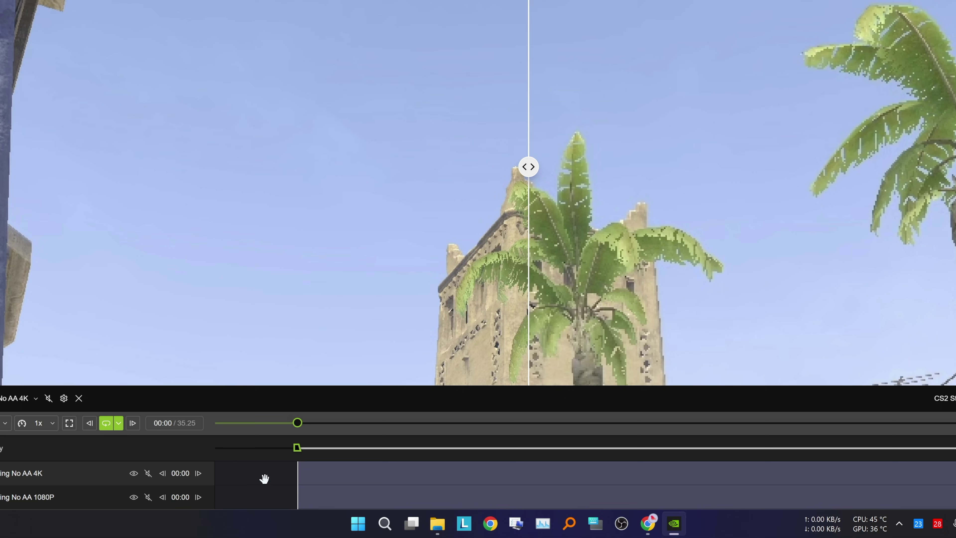
- Trim both clips to an 11.46-second range, set playback to Loop, pause, and keep speed 1x
{"action": "left_click_drag", "start_coordinate": [267, 448], "coordinate": [345, 447]}
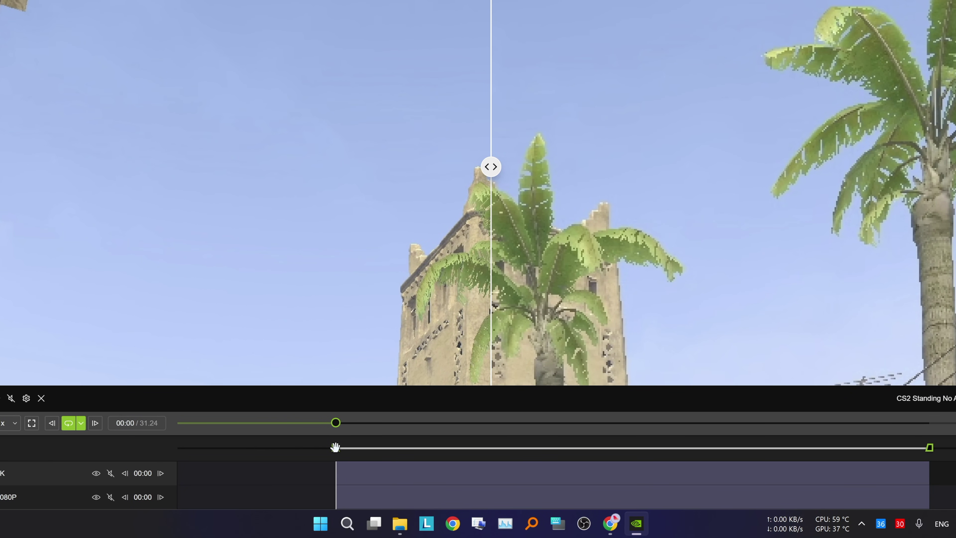
{"action": "mouse_move", "coordinate": [929, 448]}
{"action": "left_mouse_down"}
{"action": "mouse_move", "coordinate": [847, 460]}
{"action": "mouse_move", "coordinate": [556, 456]}
{"action": "left_mouse_up"}
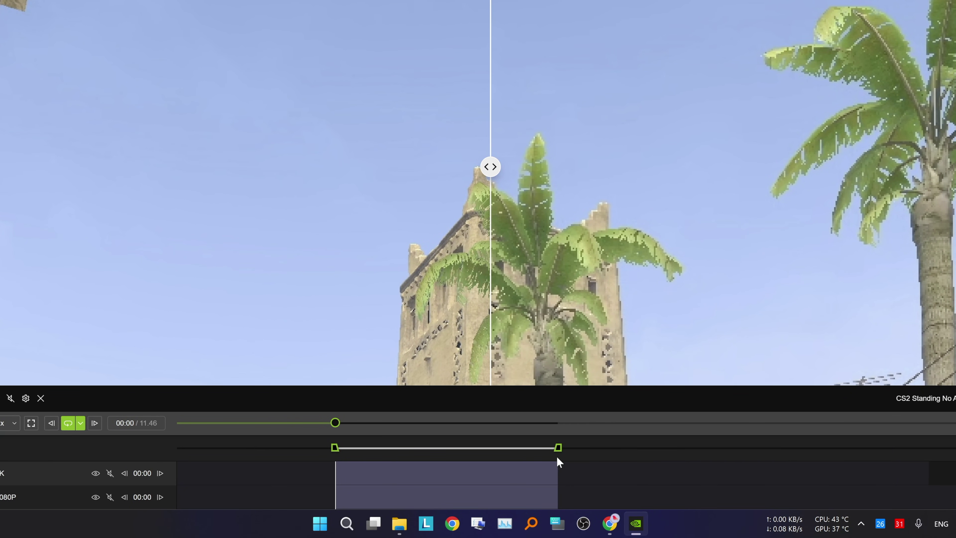
{"action": "left_click", "coordinate": [86, 423]}
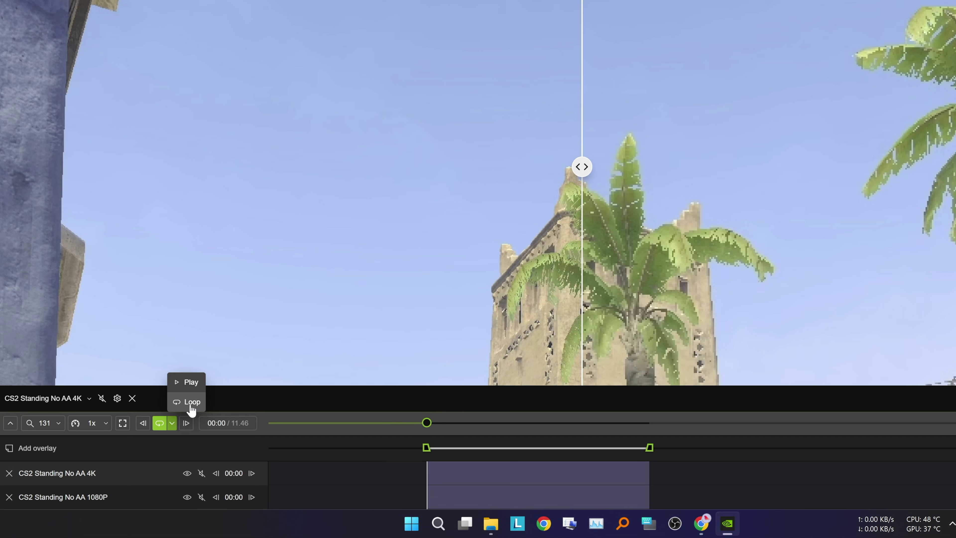
{"action": "left_click", "coordinate": [105, 403]}
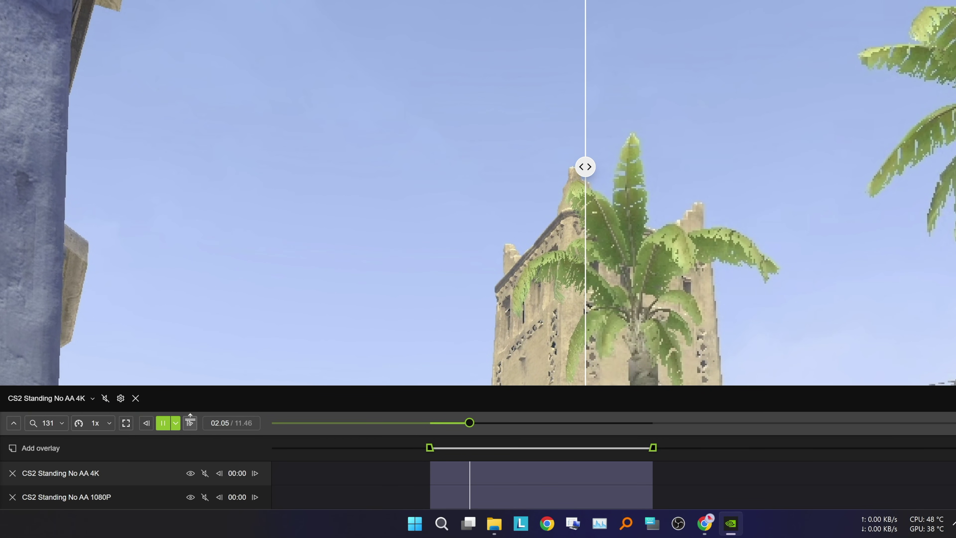
{"action": "left_click", "coordinate": [191, 425]}
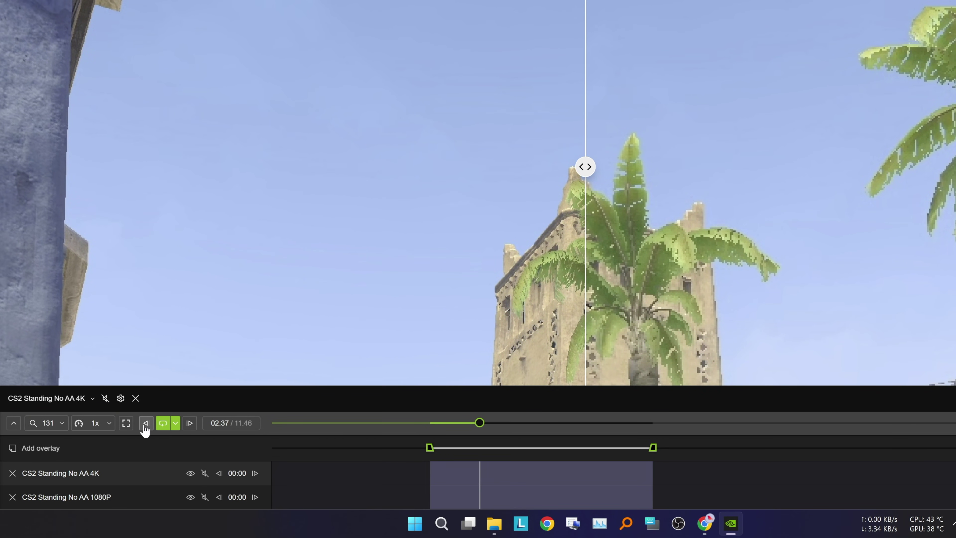
{"action": "left_click", "coordinate": [95, 425]}
{"action": "left_click", "coordinate": [89, 326]}
- Turn on timeline thumbnails and a Large grid overlay
{"action": "left_click", "coordinate": [14, 424]}
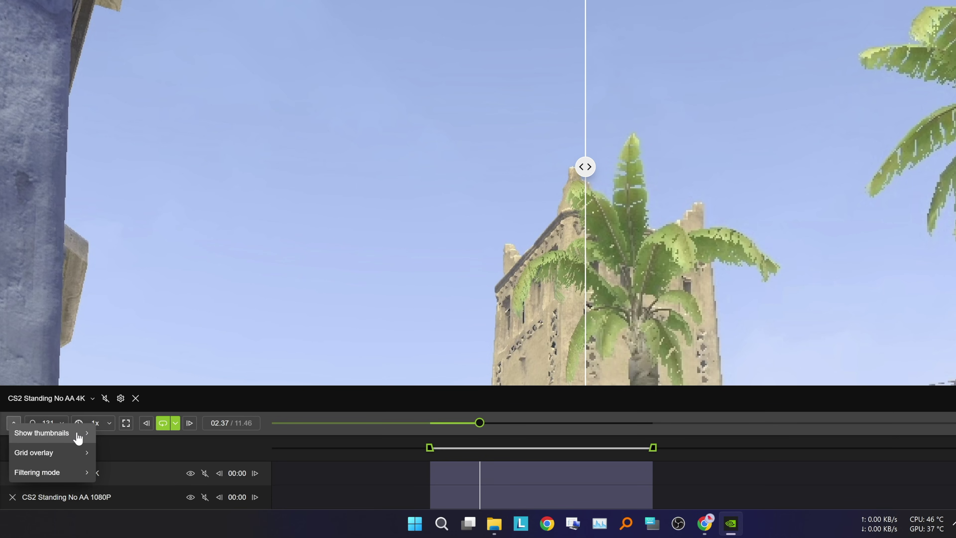
{"action": "left_click", "coordinate": [105, 432]}
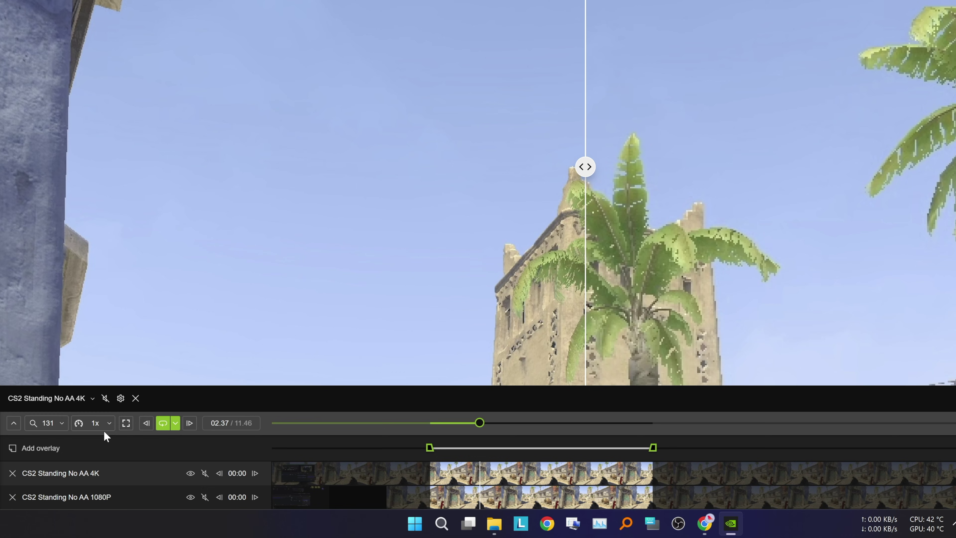
{"action": "left_click", "coordinate": [13, 426]}
{"action": "mouse_move", "coordinate": [76, 454]}
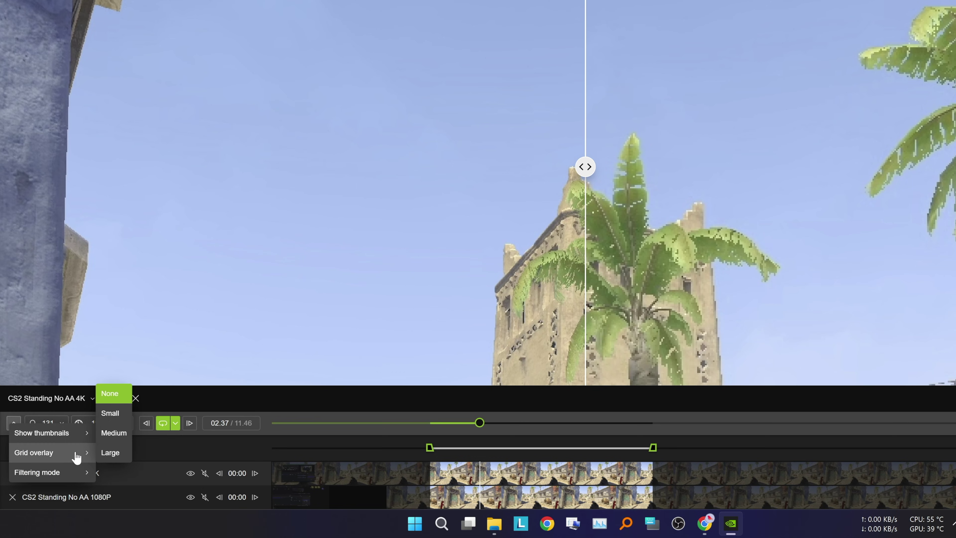
{"action": "left_click", "coordinate": [115, 452]}
- Compare Bilinear filtering on the tower, then set filtering back to Nearest Neighbor
{"action": "left_click", "coordinate": [21, 425]}
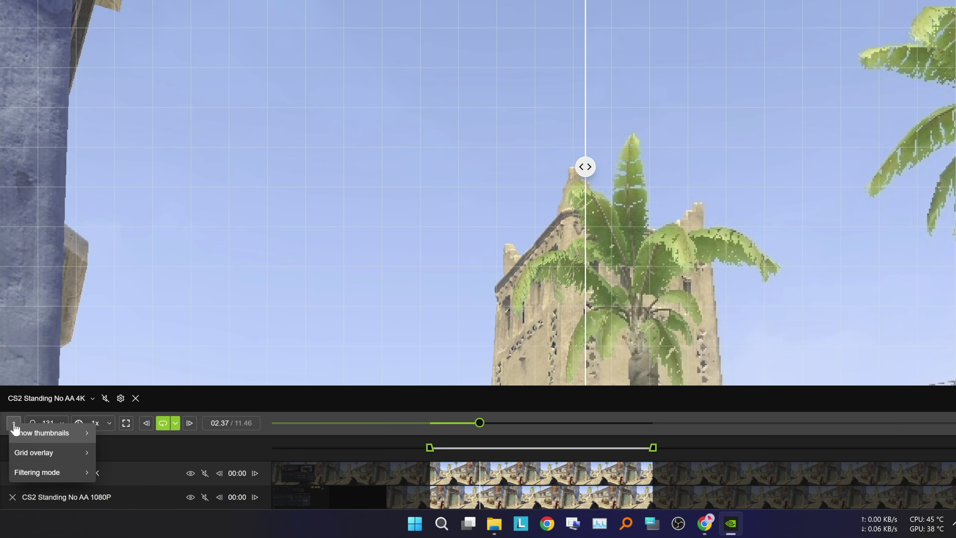
{"action": "mouse_move", "coordinate": [79, 476]}
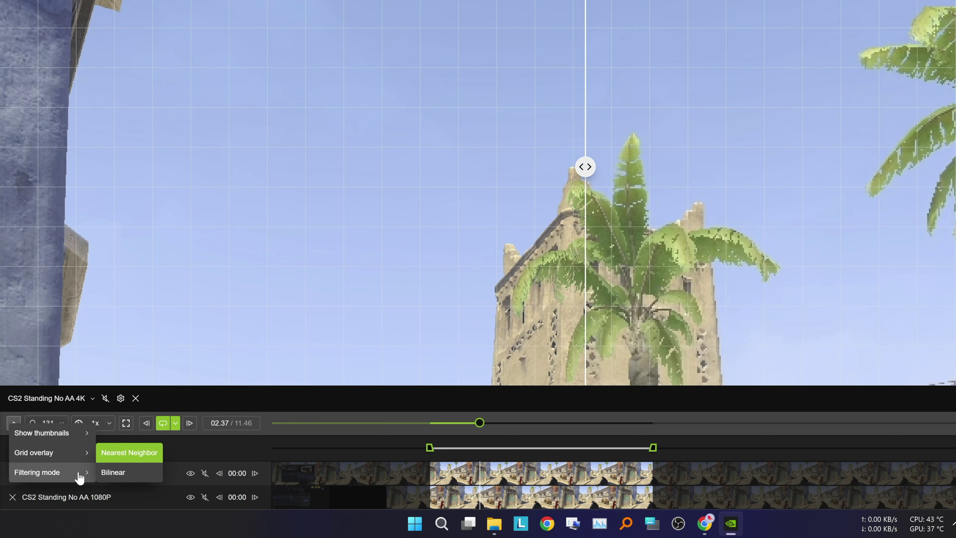
{"action": "left_click", "coordinate": [119, 474]}
{"action": "scroll", "coordinate": [618, 267], "scroll_direction": "up", "scroll_amount": 5}
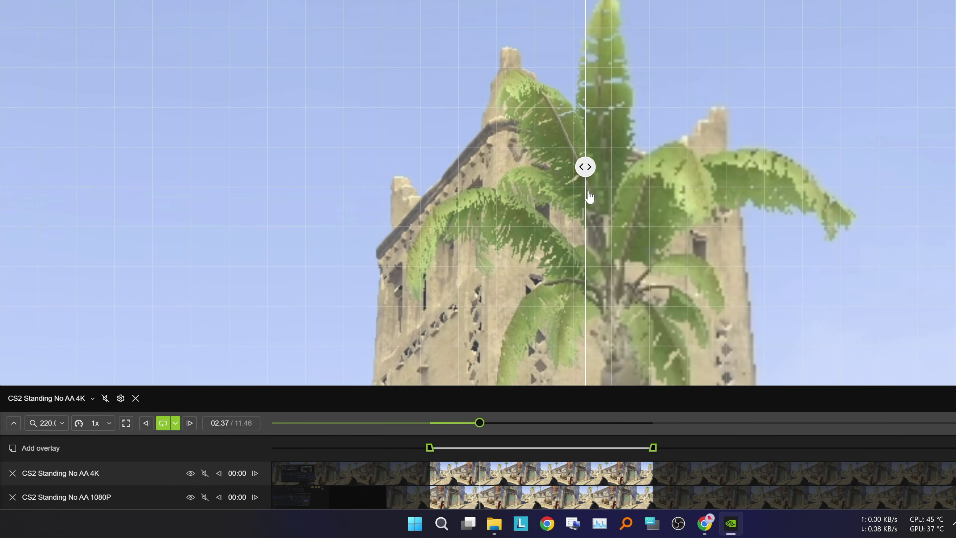
{"action": "left_click_drag", "start_coordinate": [587, 173], "coordinate": [560, 263]}
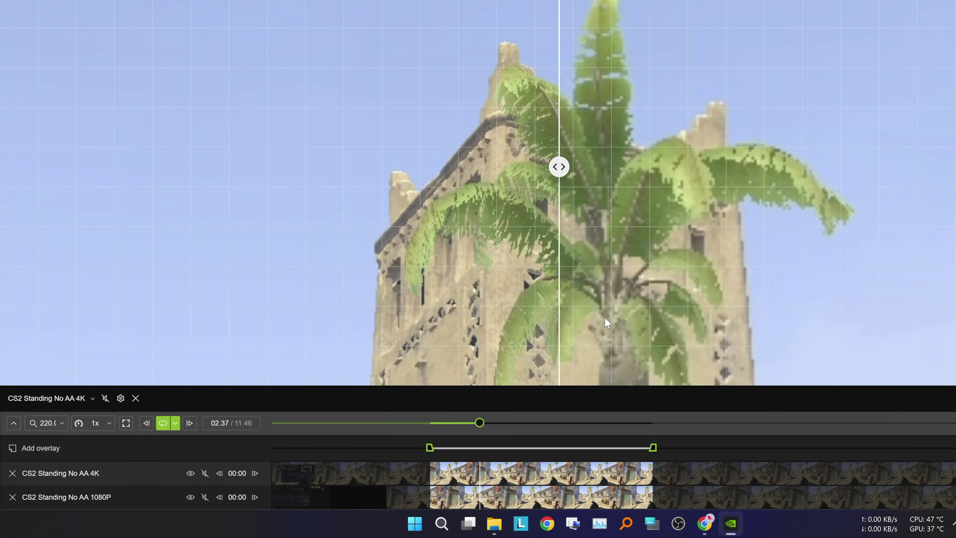
{"action": "left_click", "coordinate": [14, 423]}
{"action": "mouse_move", "coordinate": [71, 477]}
{"action": "left_click", "coordinate": [129, 452]}
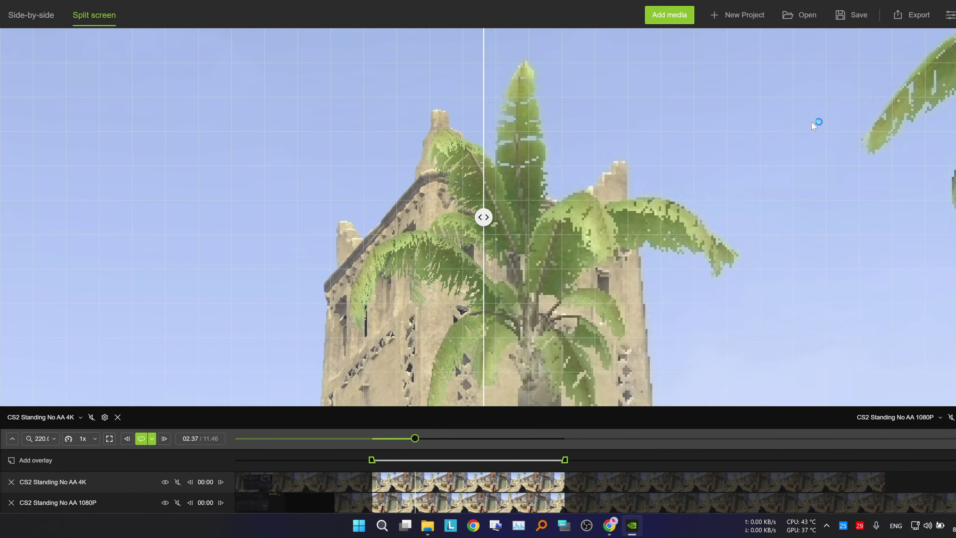
- Try lower exposure and gamma values, then reset both to their default of 1
{"action": "left_click", "coordinate": [949, 14]}
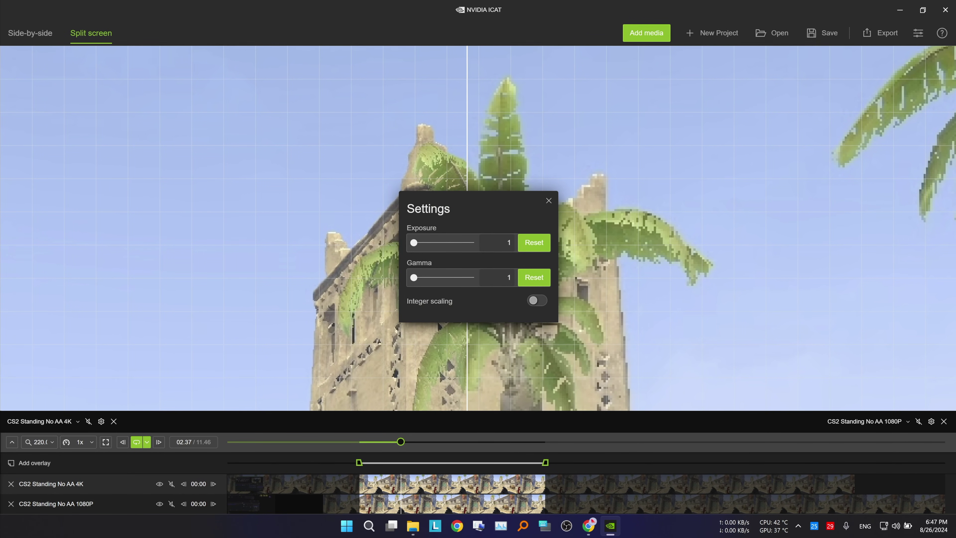
{"action": "mouse_move", "coordinate": [413, 242]}
{"action": "left_mouse_down"}
{"action": "mouse_move", "coordinate": [427, 244]}
{"action": "mouse_move", "coordinate": [412, 243]}
{"action": "left_mouse_up"}
{"action": "left_click_drag", "start_coordinate": [414, 277], "coordinate": [420, 279]}
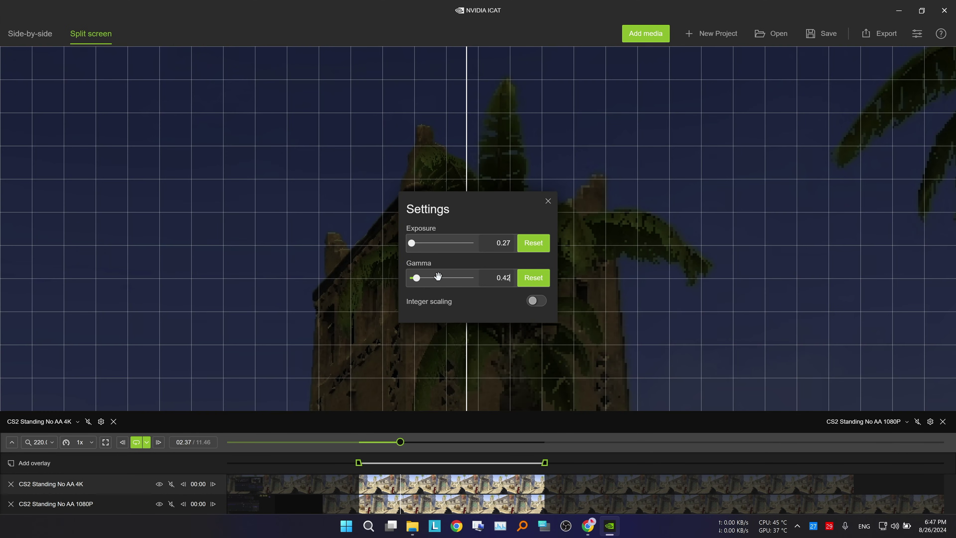
{"action": "left_click", "coordinate": [534, 278]}
{"action": "left_click", "coordinate": [533, 243]}
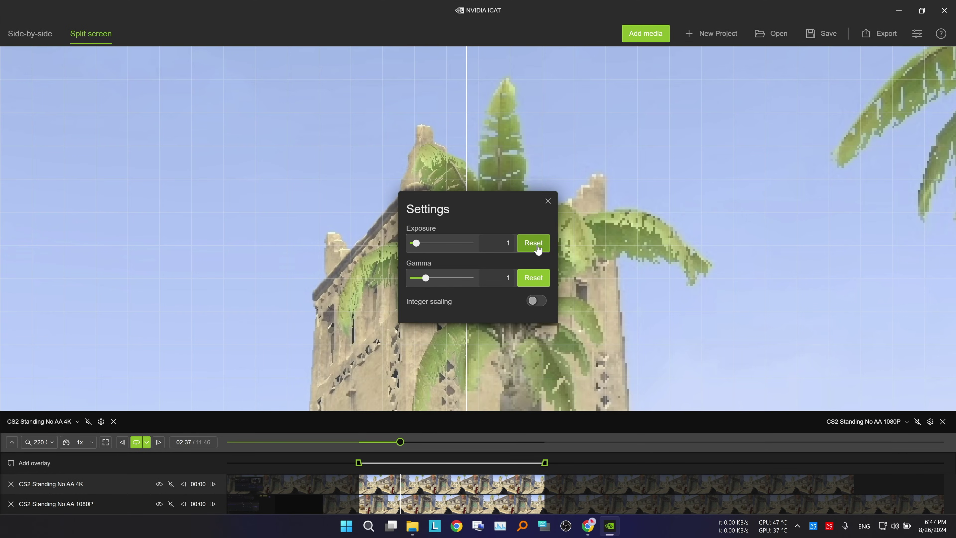
{"action": "scroll", "coordinate": [590, 278], "scroll_direction": "down", "scroll_amount": 3}
{"action": "scroll", "coordinate": [590, 278], "scroll_direction": "down", "scroll_amount": 3}
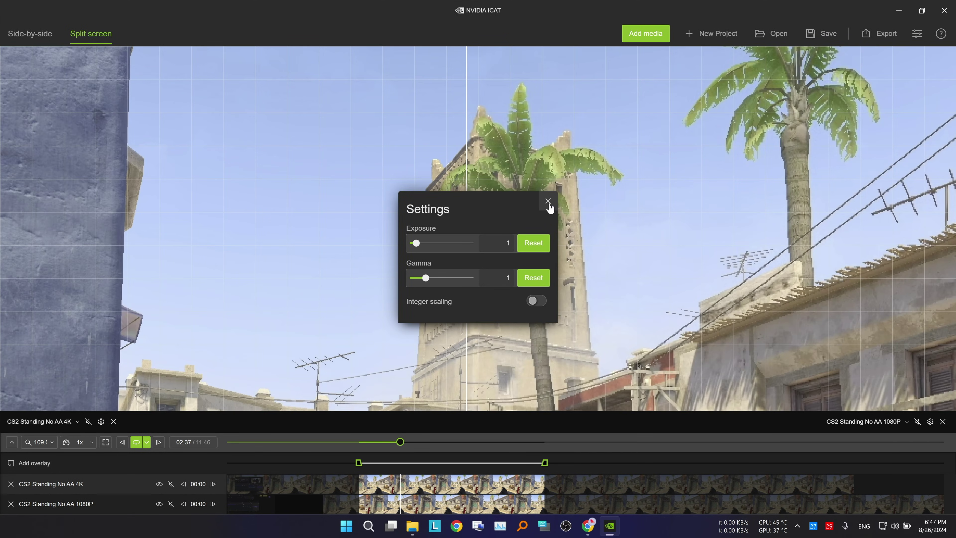
{"action": "left_click", "coordinate": [548, 202]}
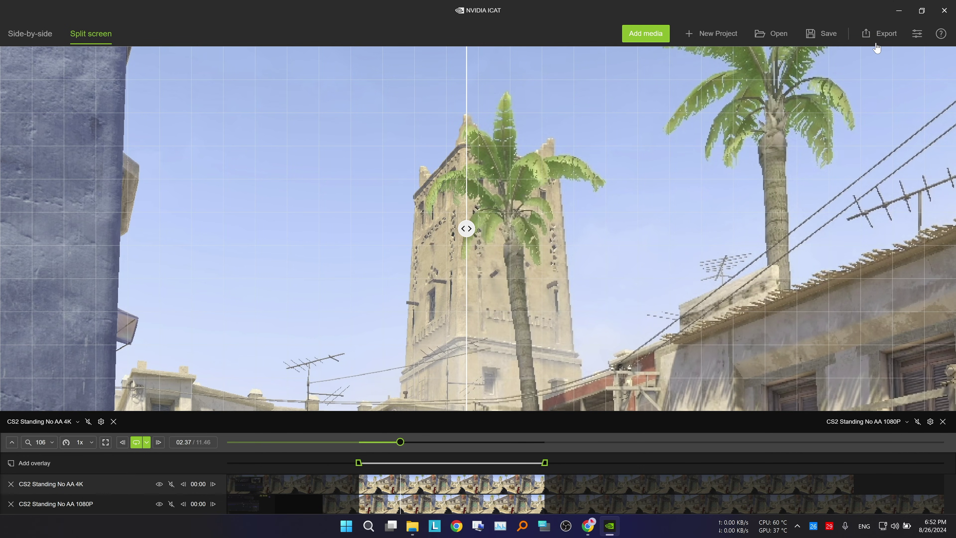
- Preview the comparison in the Export dialog's Web tab, sweeping the split across the tower
{"action": "left_click", "coordinate": [885, 41]}
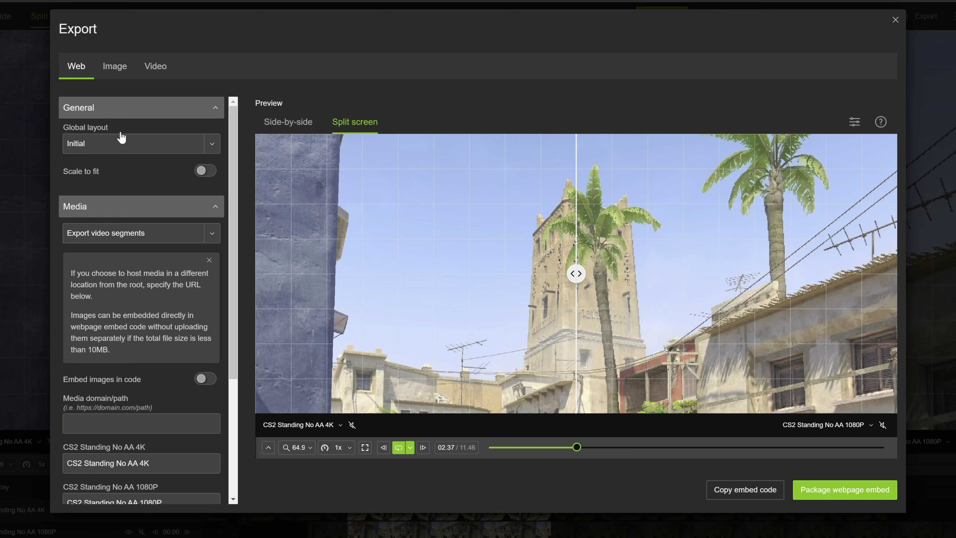
{"action": "scroll", "coordinate": [149, 185], "scroll_direction": "down", "scroll_amount": 5}
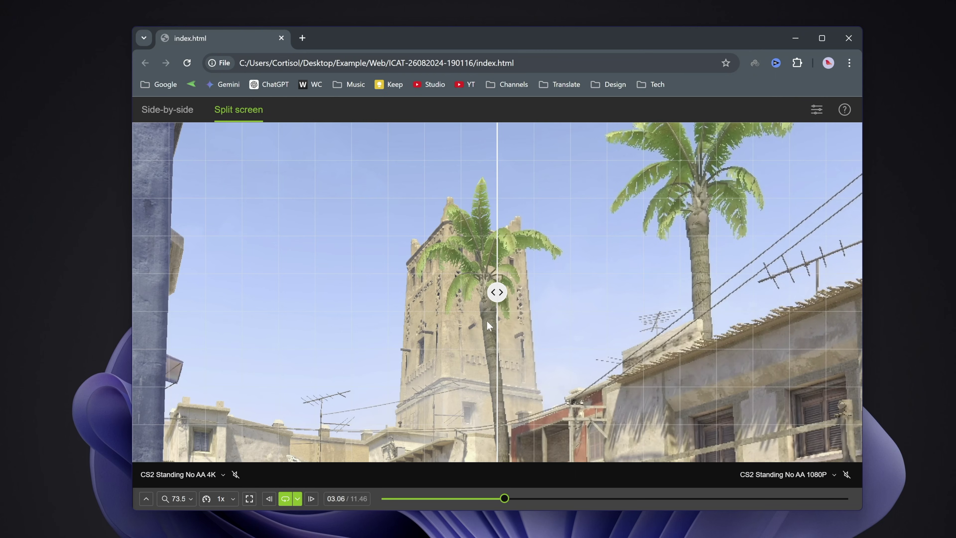
{"action": "left_click_drag", "start_coordinate": [488, 326], "coordinate": [545, 314]}
{"action": "scroll", "coordinate": [463, 318], "scroll_direction": "up", "scroll_amount": 5}
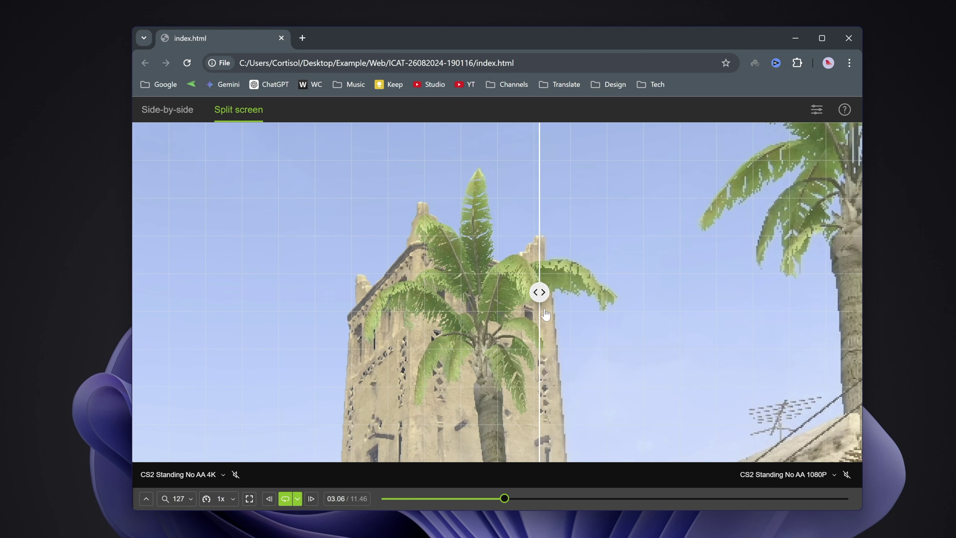
{"action": "scroll", "coordinate": [563, 371], "scroll_direction": "down", "scroll_amount": 4}
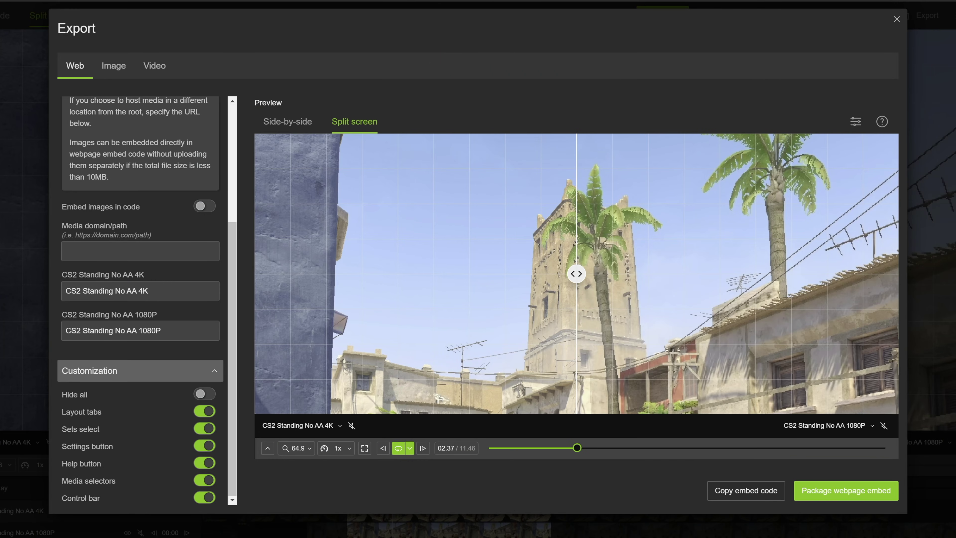
- Export the split-screen comparison as an image with title size 100 and save the file
{"action": "left_click", "coordinate": [121, 66]}
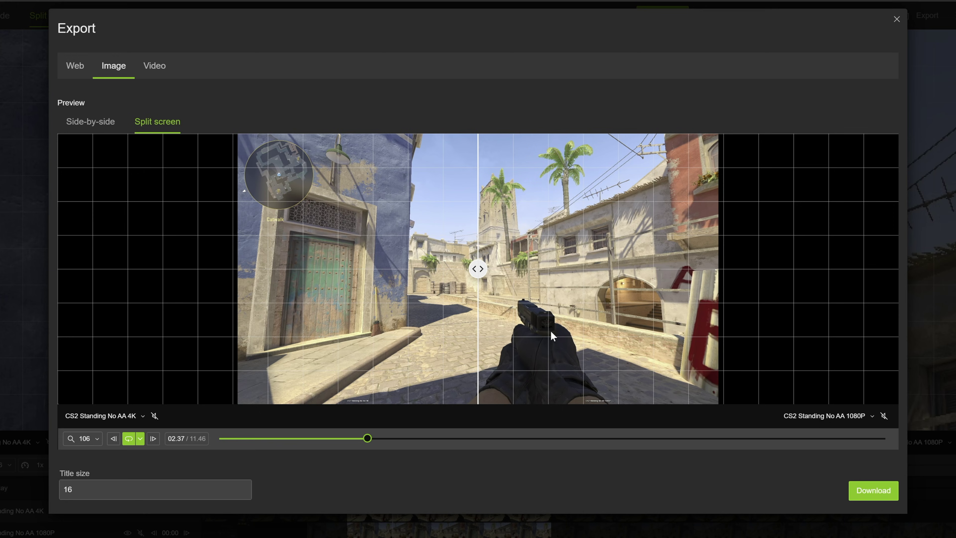
{"action": "left_click", "coordinate": [98, 132]}
{"action": "scroll", "coordinate": [586, 284], "scroll_direction": "up", "scroll_amount": 5}
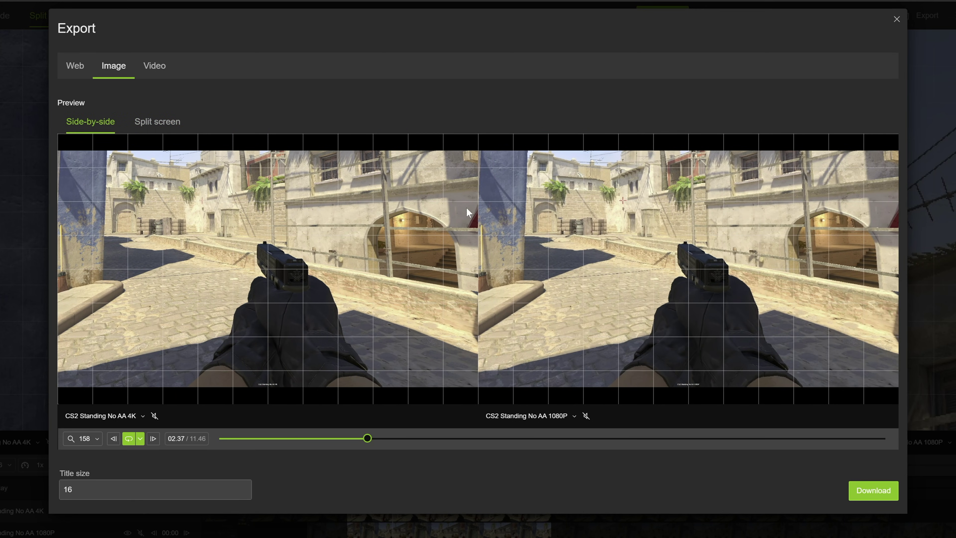
{"action": "left_click", "coordinate": [165, 120]}
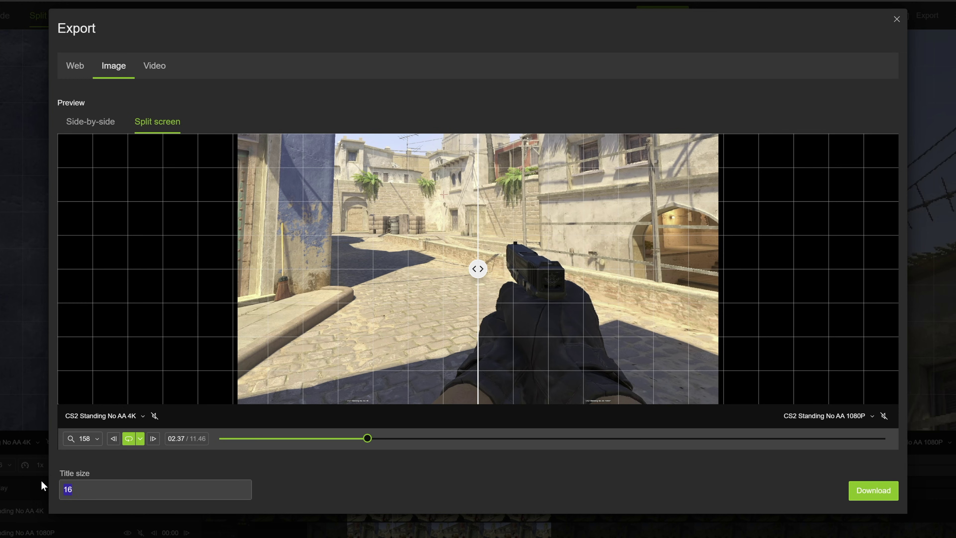
{"action": "type", "text": "100"}
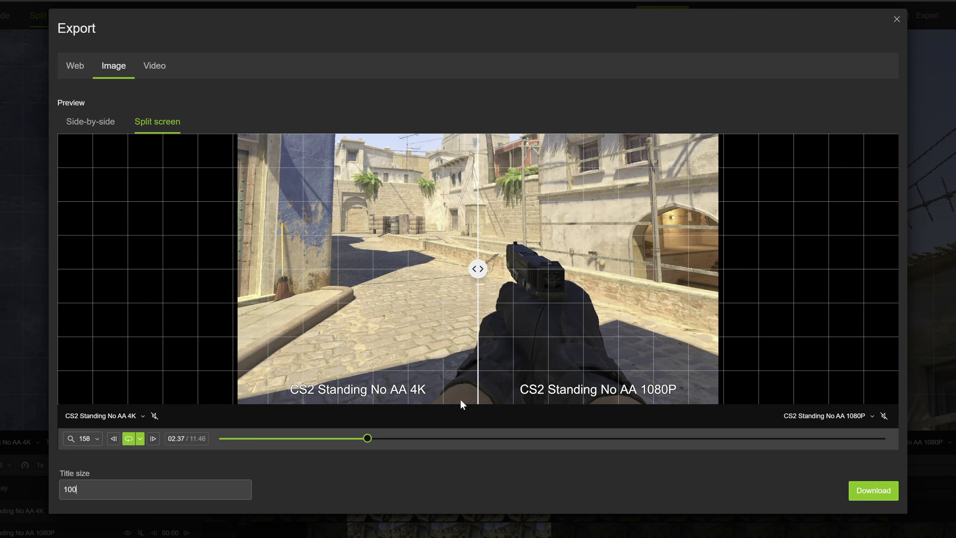
{"action": "left_click", "coordinate": [866, 491]}
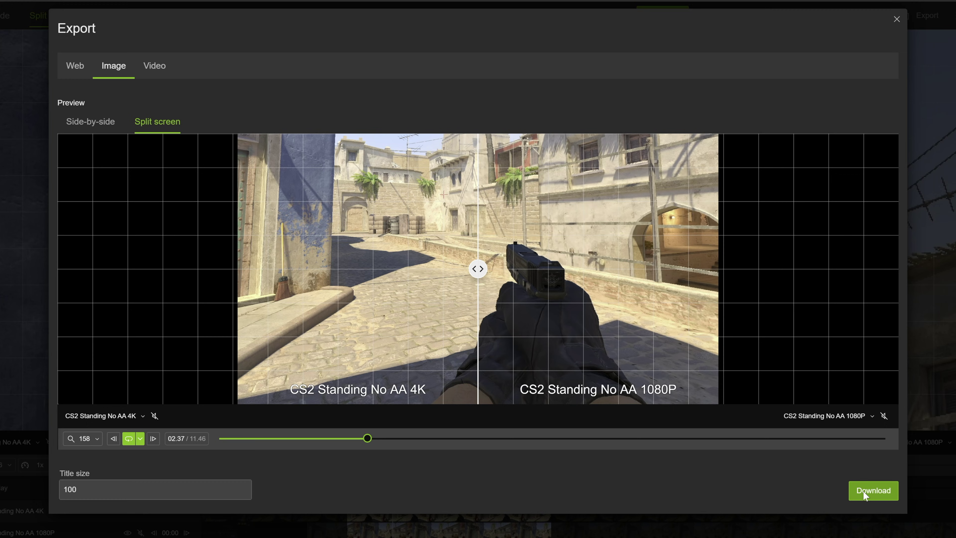
{"action": "left_click", "coordinate": [249, 257]}
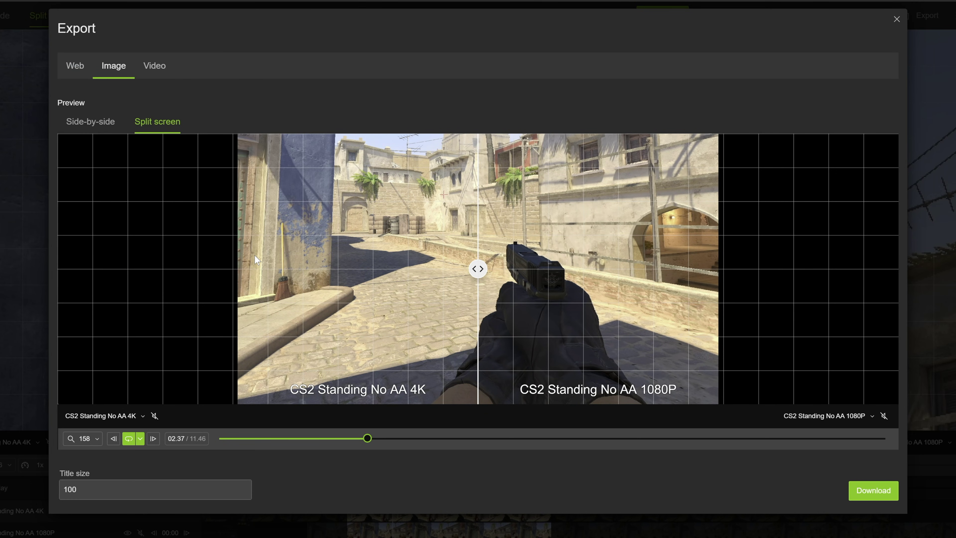
- On the Video export tab, trim the range to 09.49 and set title size 100
{"action": "left_click", "coordinate": [150, 80]}
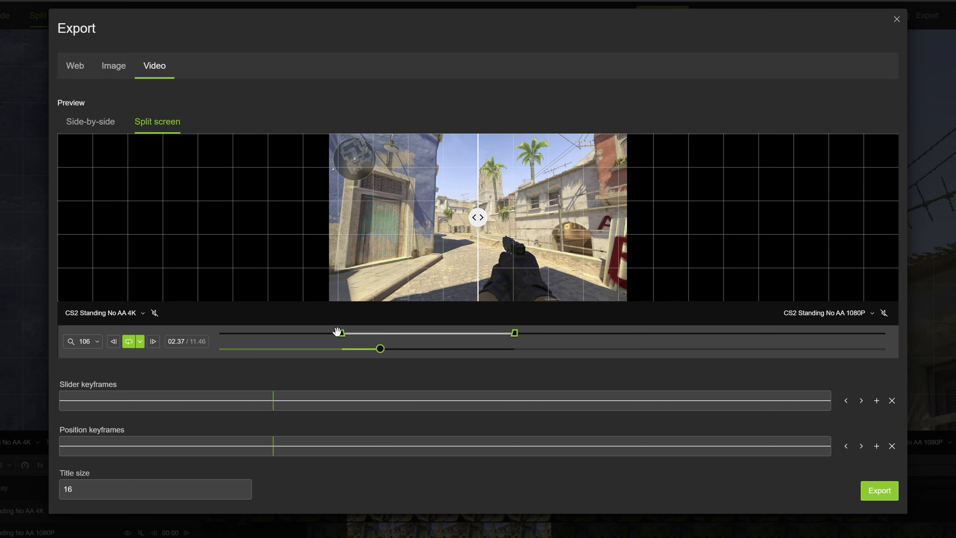
{"action": "left_click_drag", "start_coordinate": [337, 332], "coordinate": [352, 332]}
{"action": "left_click_drag", "start_coordinate": [516, 333], "coordinate": [497, 336]}
{"action": "type", "text": "100"}
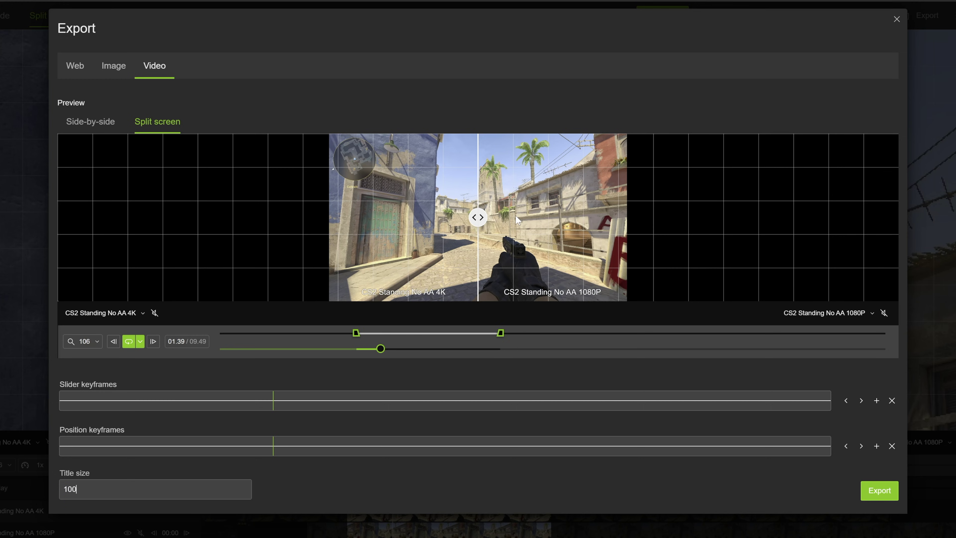
{"action": "scroll", "coordinate": [516, 215], "scroll_direction": "up", "scroll_amount": 5}
{"action": "scroll", "coordinate": [518, 226], "scroll_direction": "up", "scroll_amount": 5}
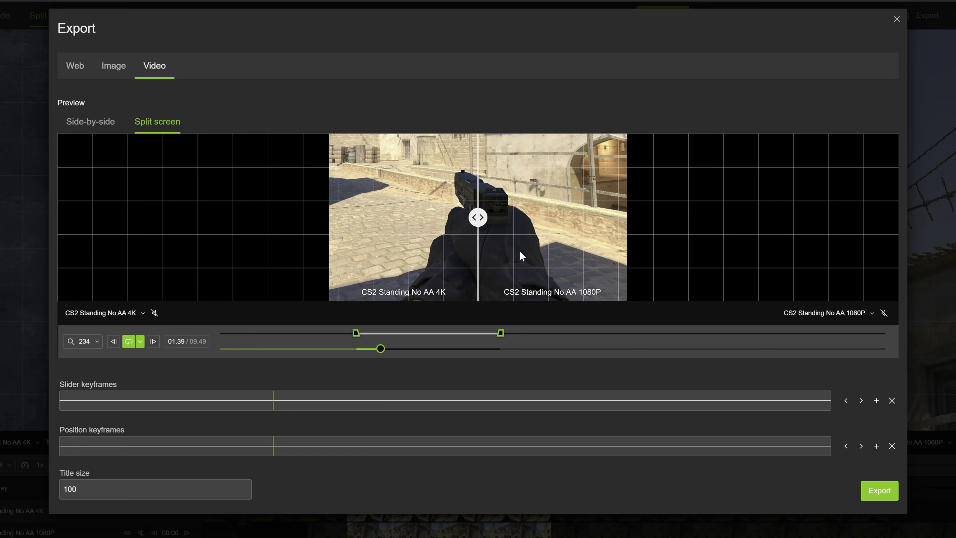
- Export the 4K vs 1080P split-screen comparison as a video and let rendering proceed
{"action": "left_click", "coordinate": [878, 493]}
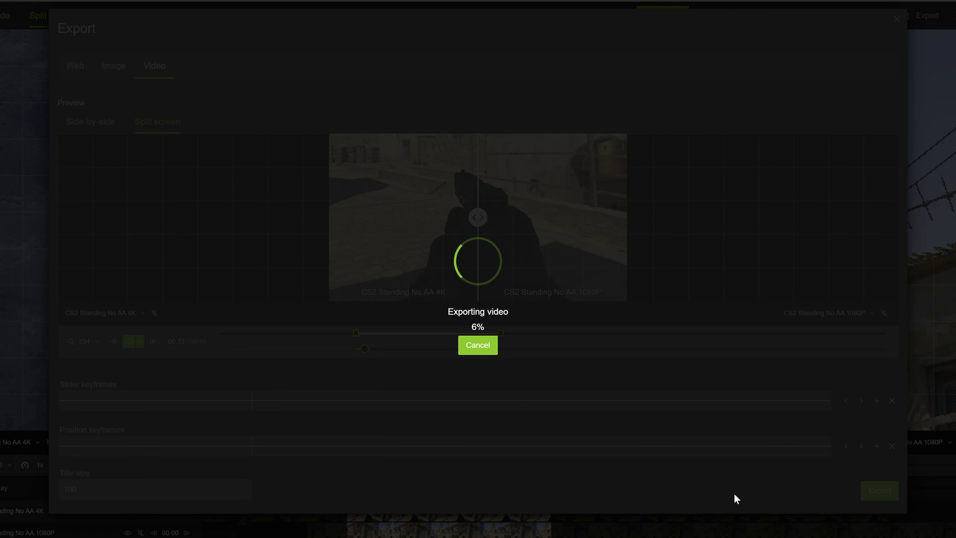